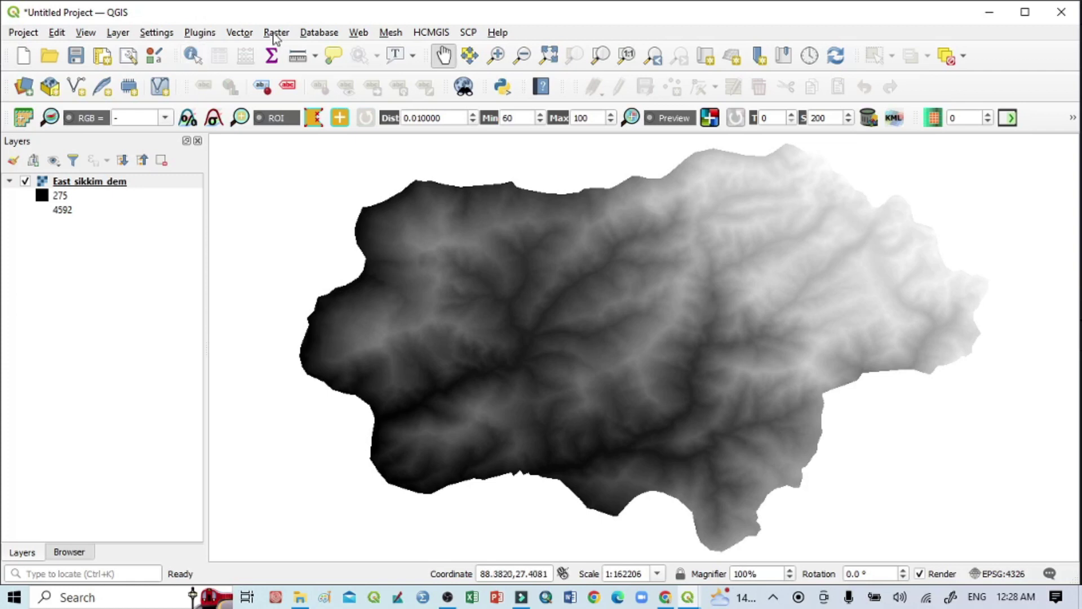
# - Launch Raster > Analysis > Roughness on East_sikkim_dem (Band 1) and begin choosing the output location
pyautogui.click(275, 34)
pyautogui.moveTo(341, 111)
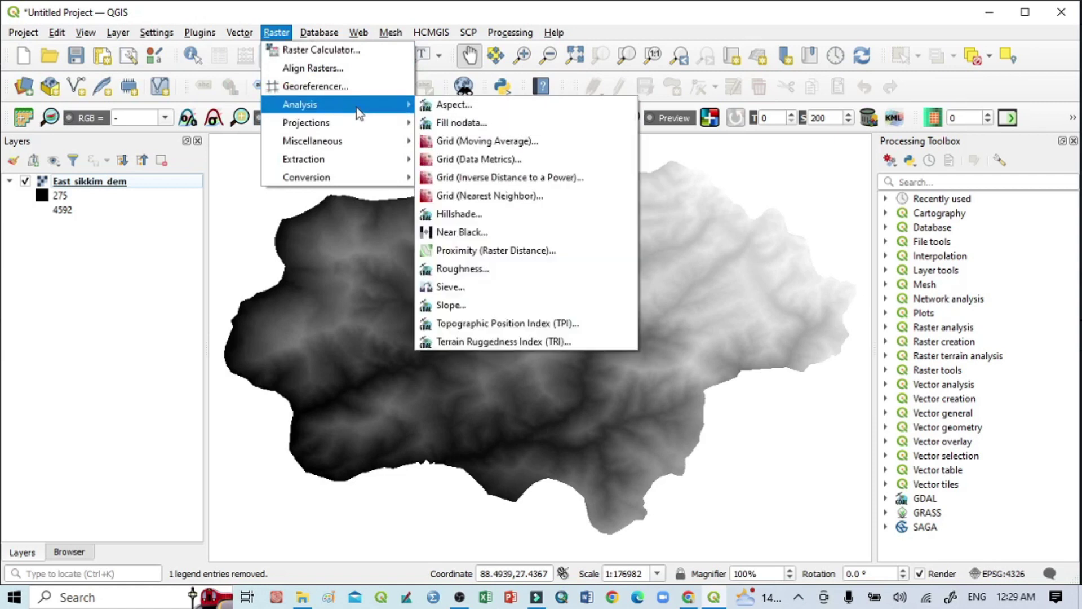
pyautogui.click(474, 270)
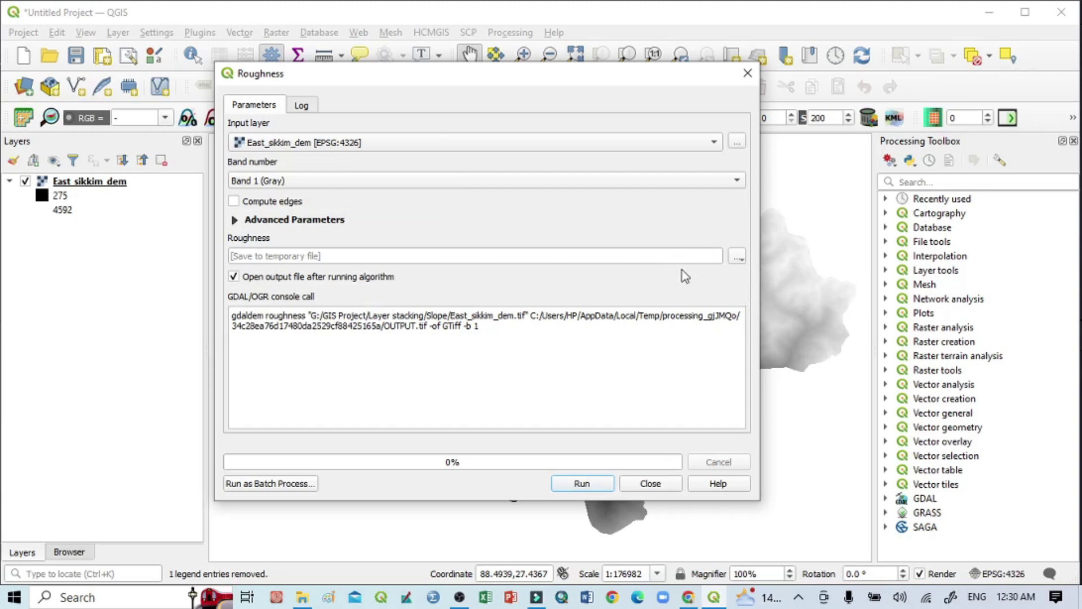
pyautogui.click(737, 257)
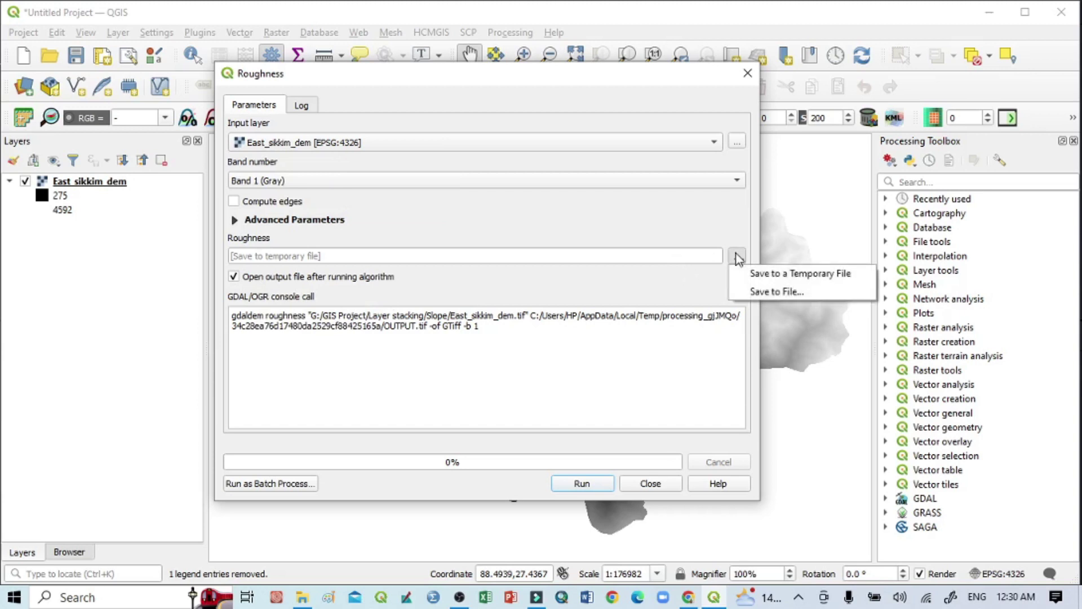
# - Name the roughness output Roughness_East_sikkim.tif in the Layer stacking/Slope folder
pyautogui.click(785, 293)
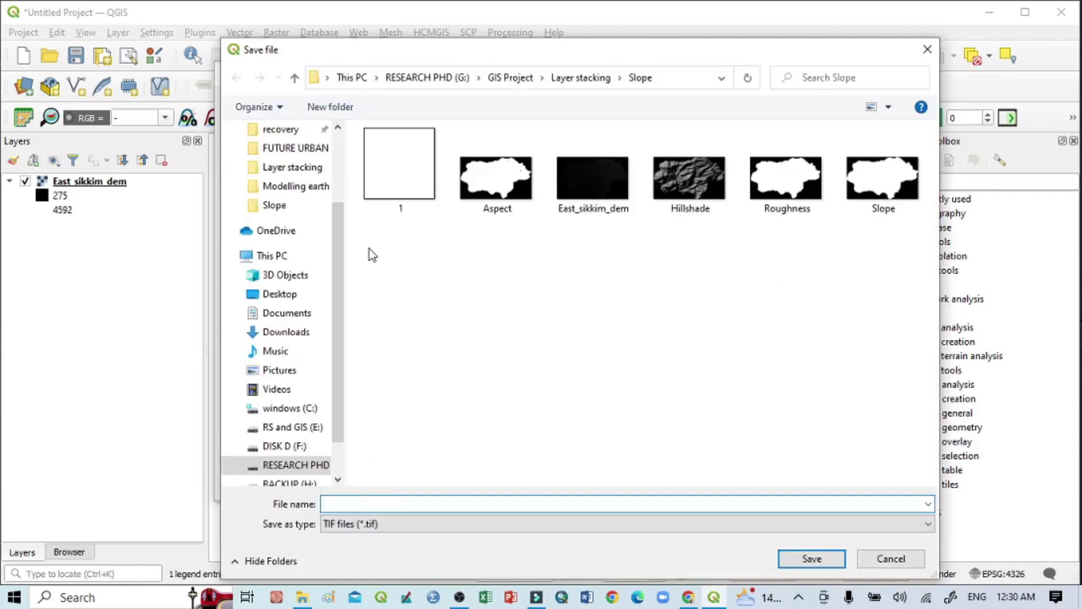
pyautogui.moveTo(365, 55); pyautogui.dragTo(532, 71)
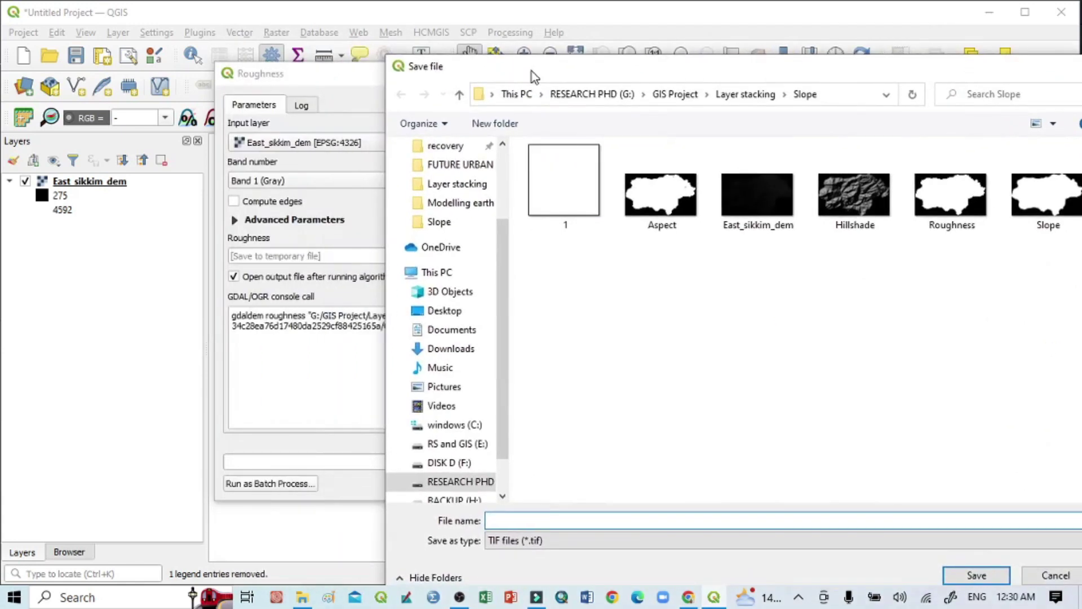
pyautogui.write('Roug')
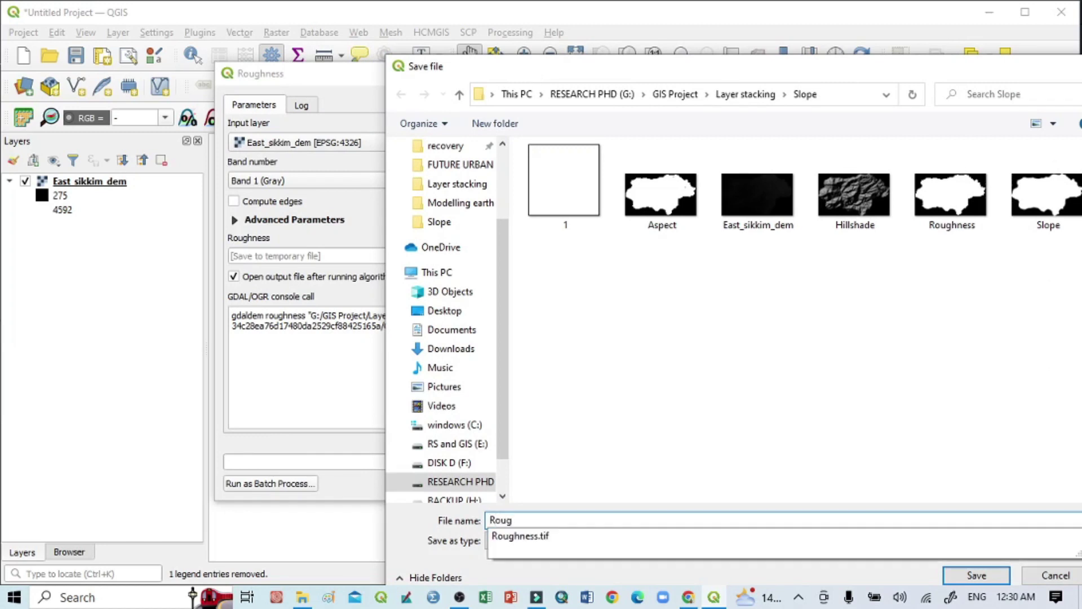
pyautogui.write('hness_East')
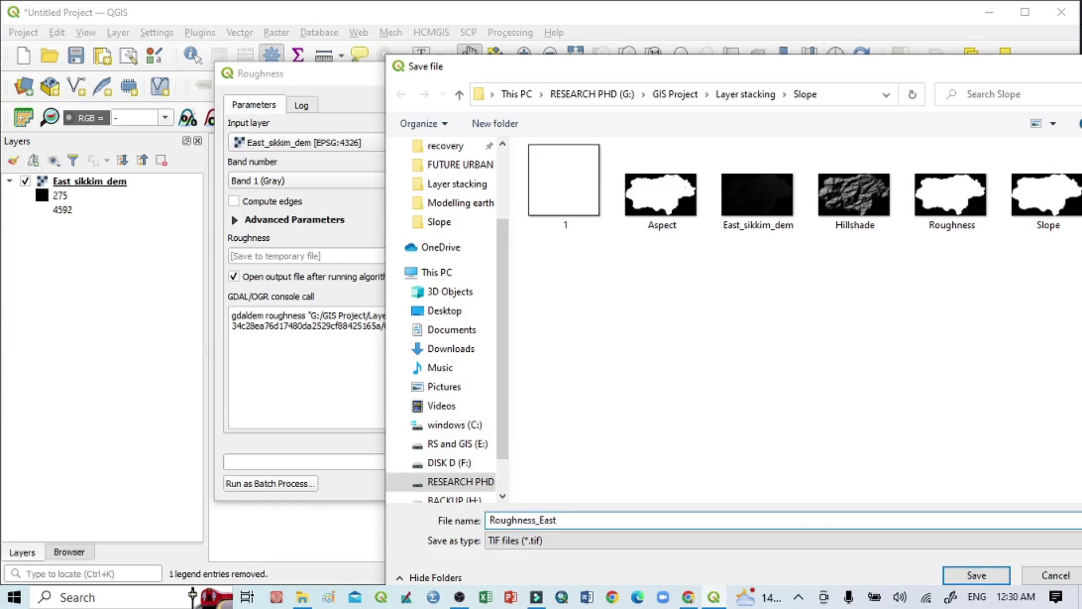
pyautogui.write('_sikkim')
# - Run Roughness so the new Roughness_East_sikkim layer (values 1–163) appears on the map
pyautogui.click(977, 574)
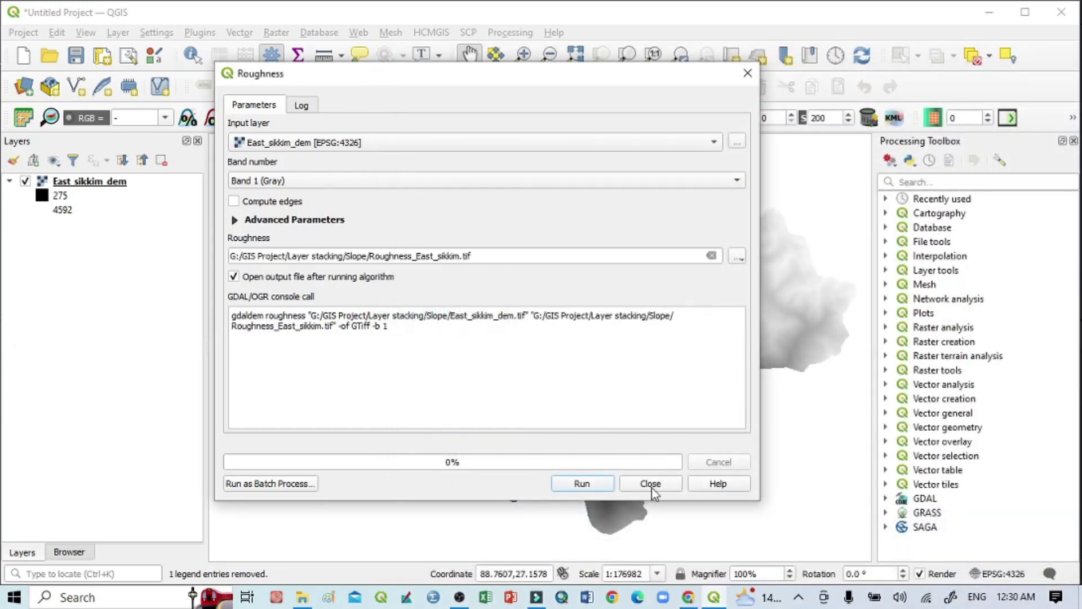
pyautogui.click(600, 485)
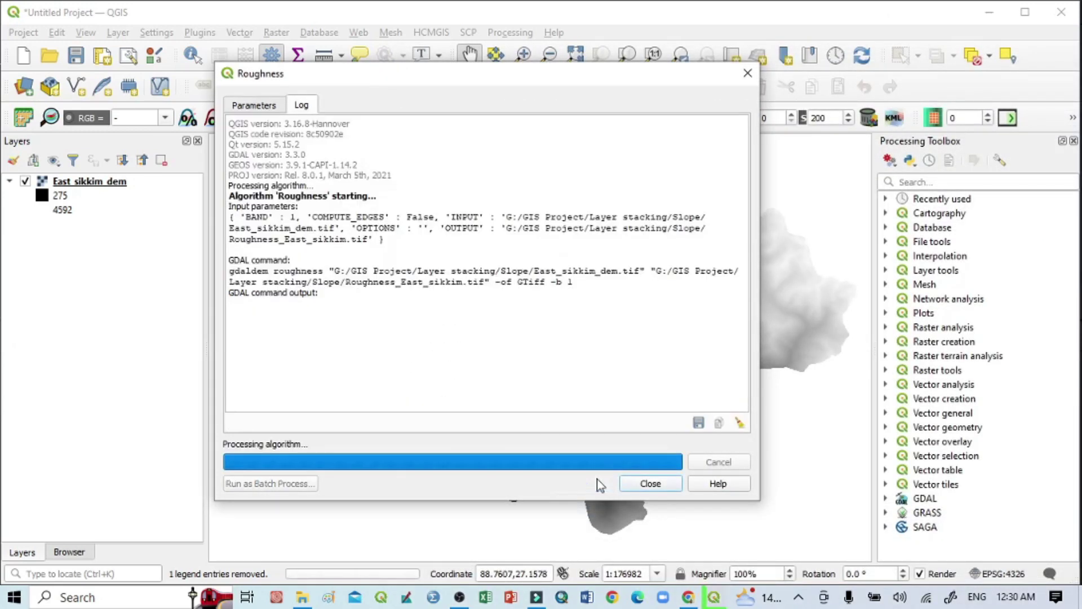
pyautogui.click(650, 484)
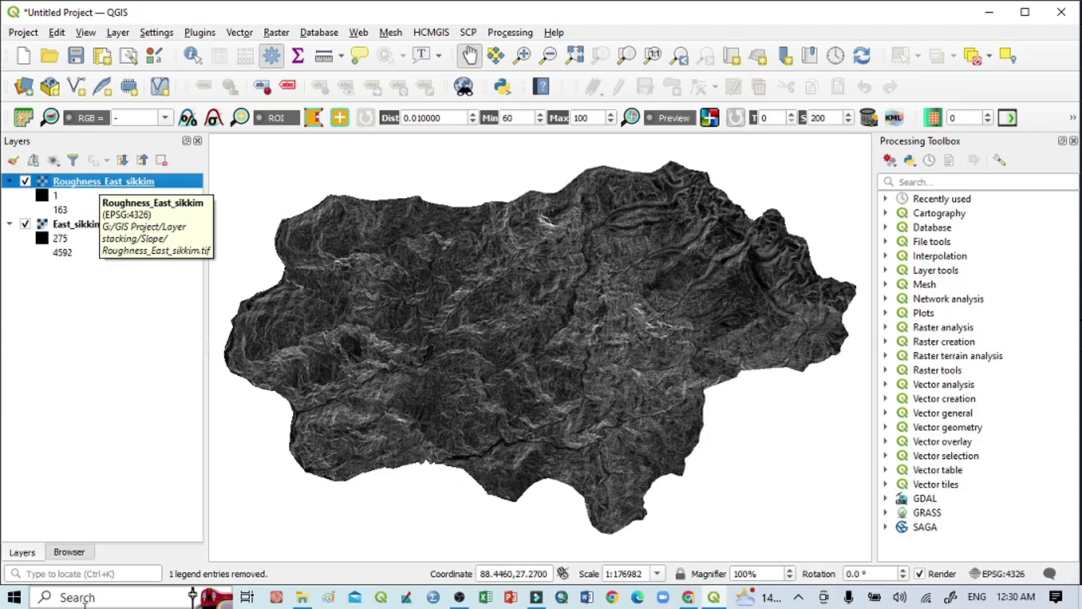
# - Drag East_sikkim_part.shp from the Browser onto the map and select its new layer
pyautogui.click(84, 554)
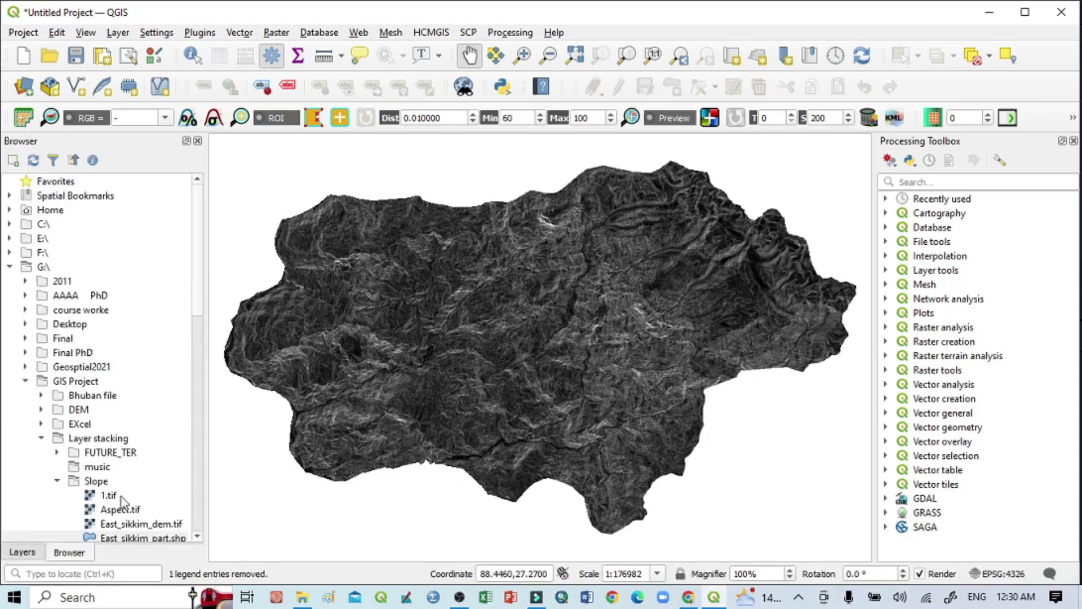
pyautogui.scroll(-1, 143, 489)
pyautogui.moveTo(126, 482); pyautogui.dragTo(432, 314)
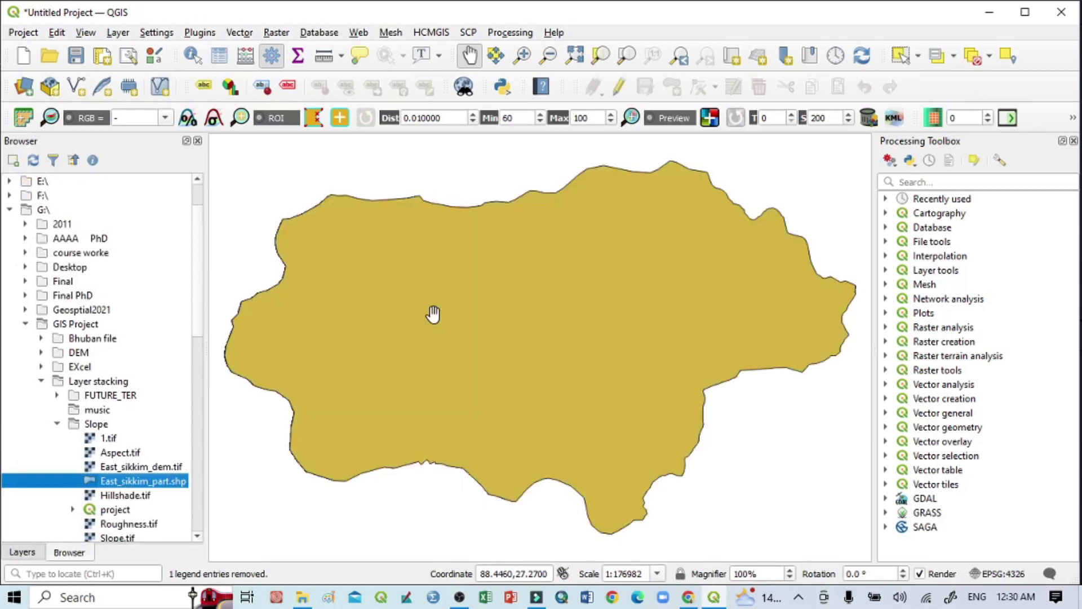
pyautogui.click(17, 554)
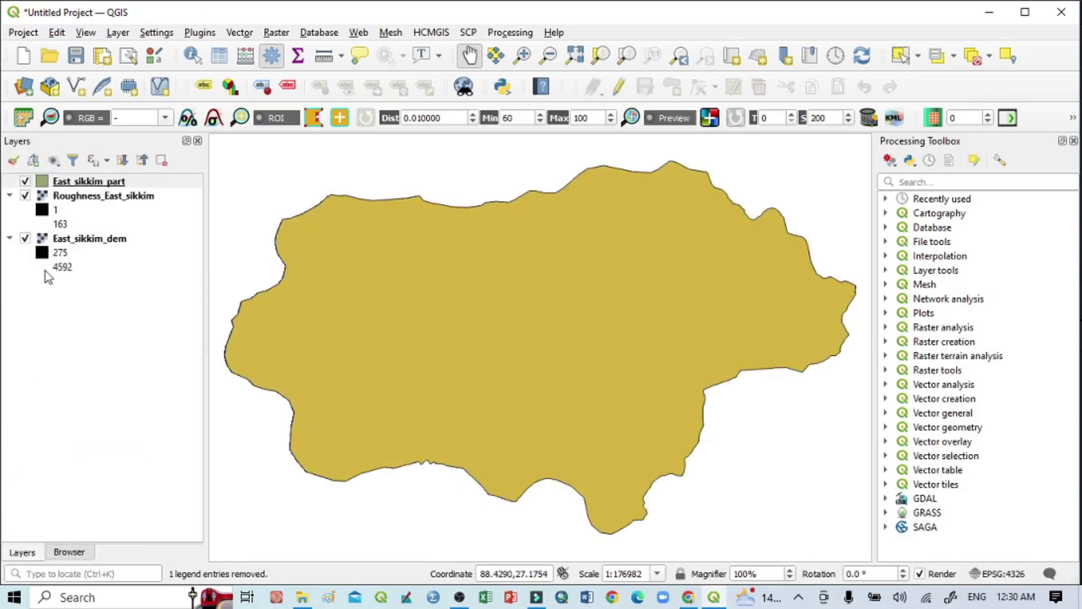
pyautogui.click(44, 183)
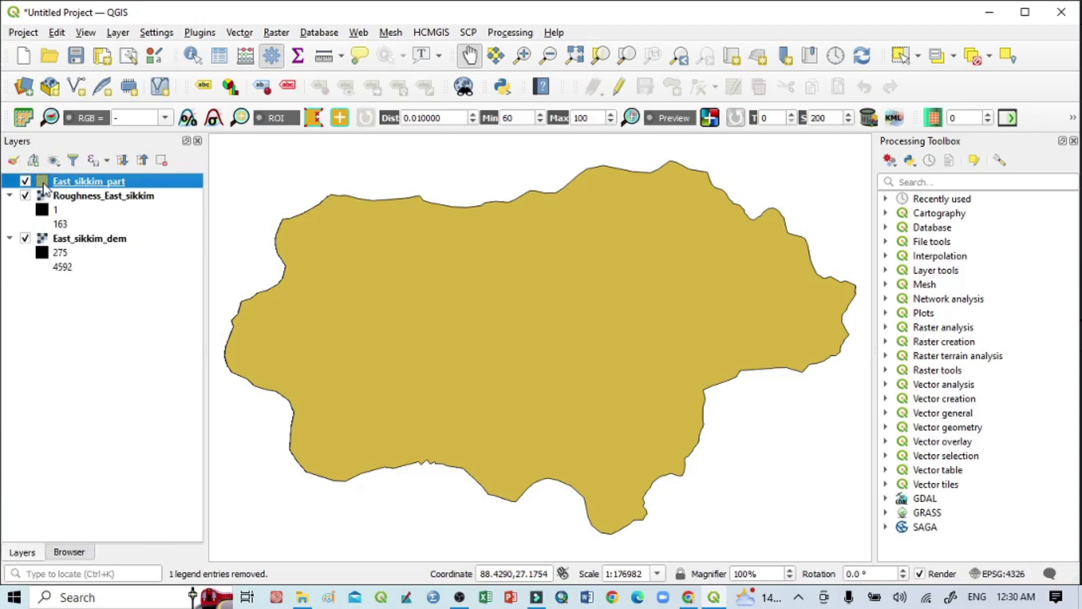
# - Make East_sikkim_part's simple fill colour transparent
pyautogui.doubleClick(43, 182)
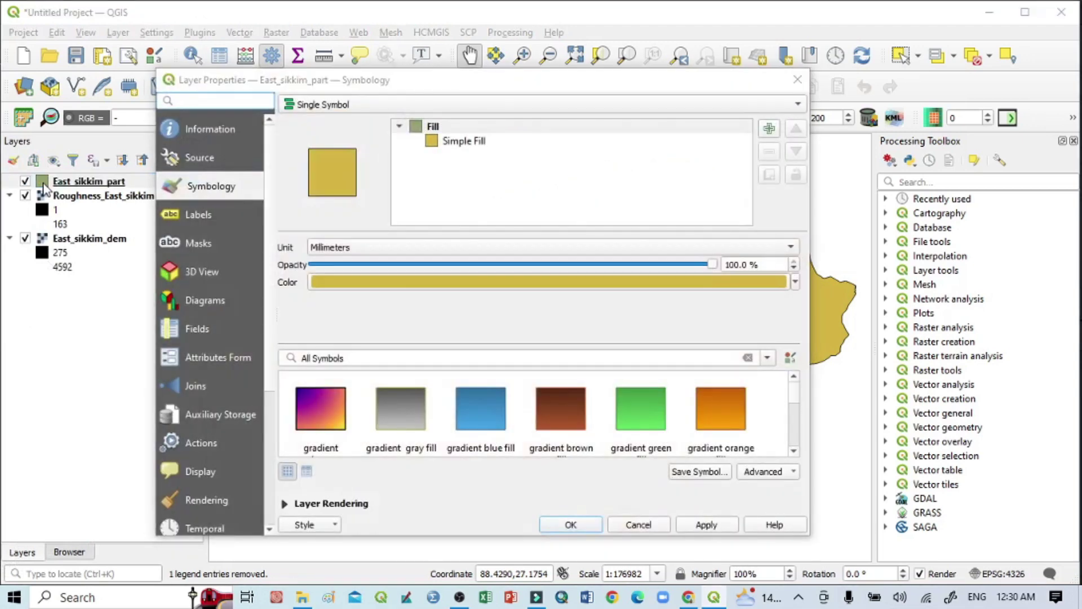
pyautogui.click(463, 143)
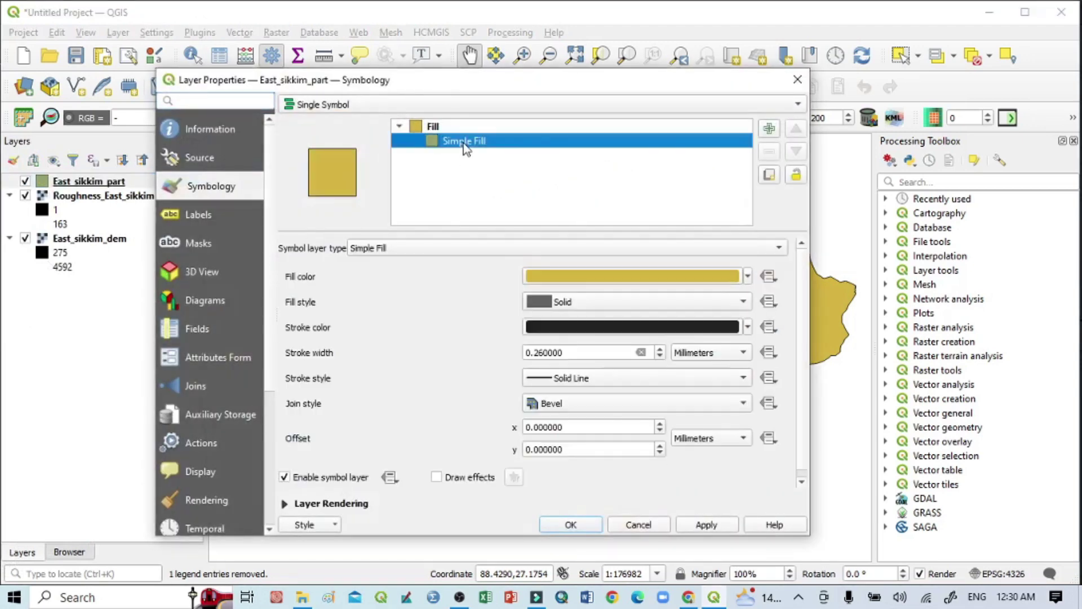
pyautogui.click(747, 277)
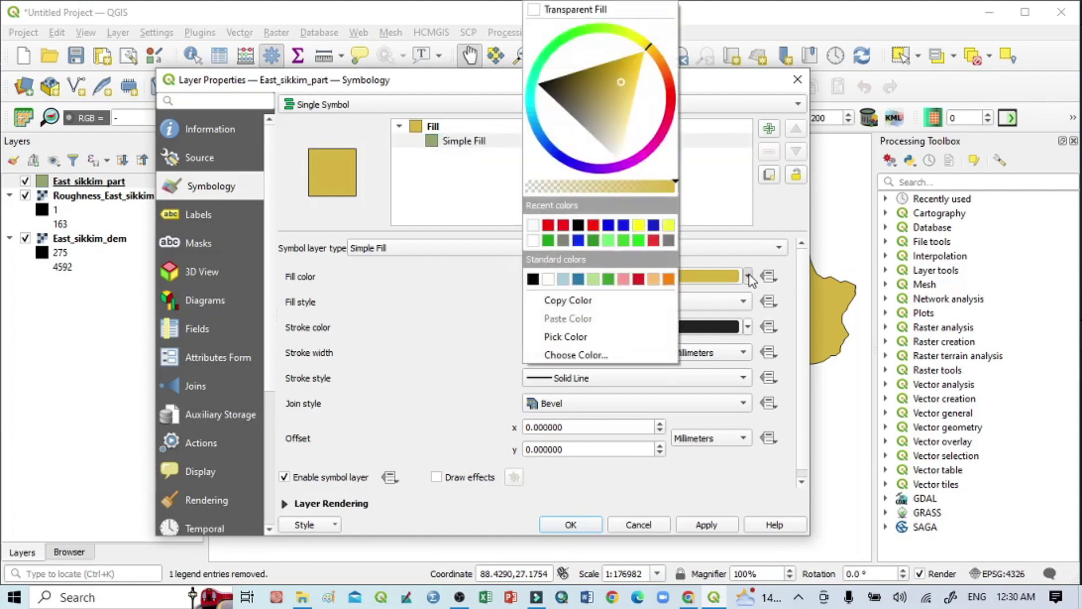
pyautogui.click(537, 11)
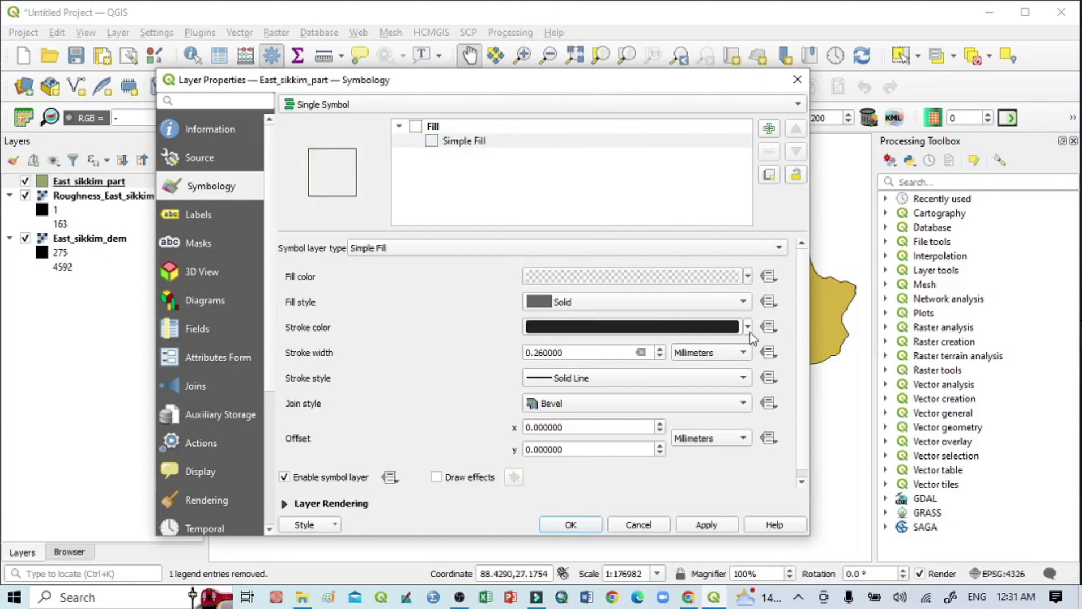
# - Give the polygon a red 0.86 mm outline and apply the style
pyautogui.click(747, 328)
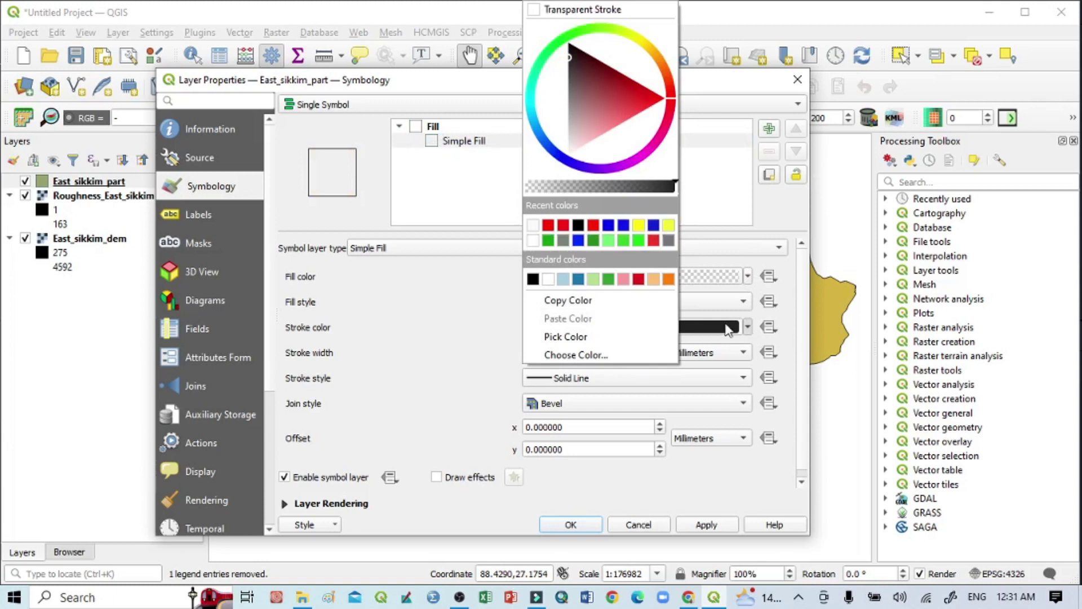
pyautogui.click(608, 225)
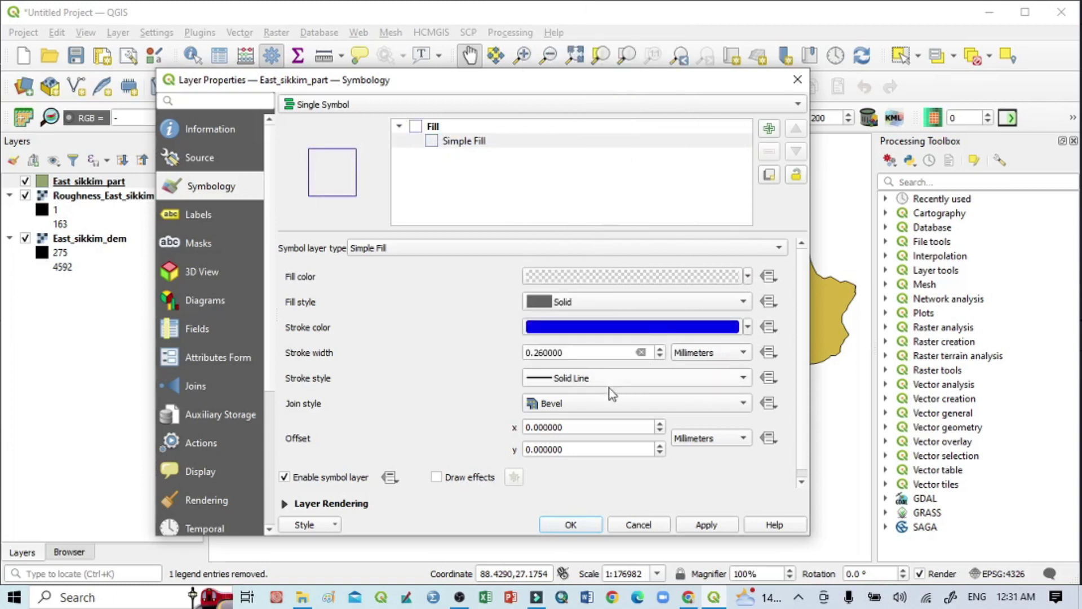
pyautogui.click(659, 349)
pyautogui.click(660, 349)
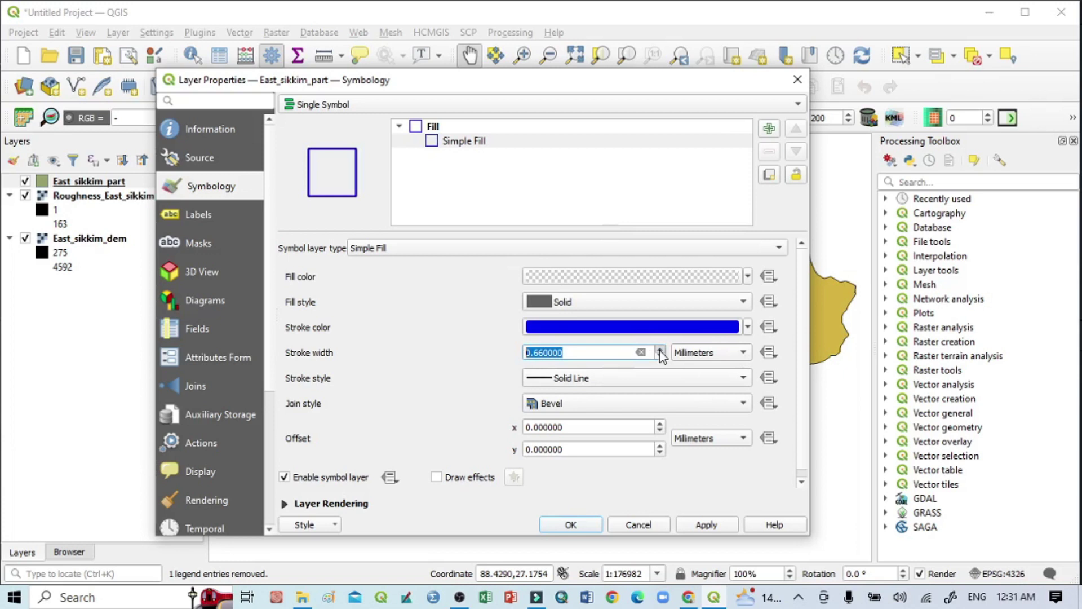
pyautogui.click(659, 349)
pyautogui.click(659, 349)
pyautogui.click(711, 526)
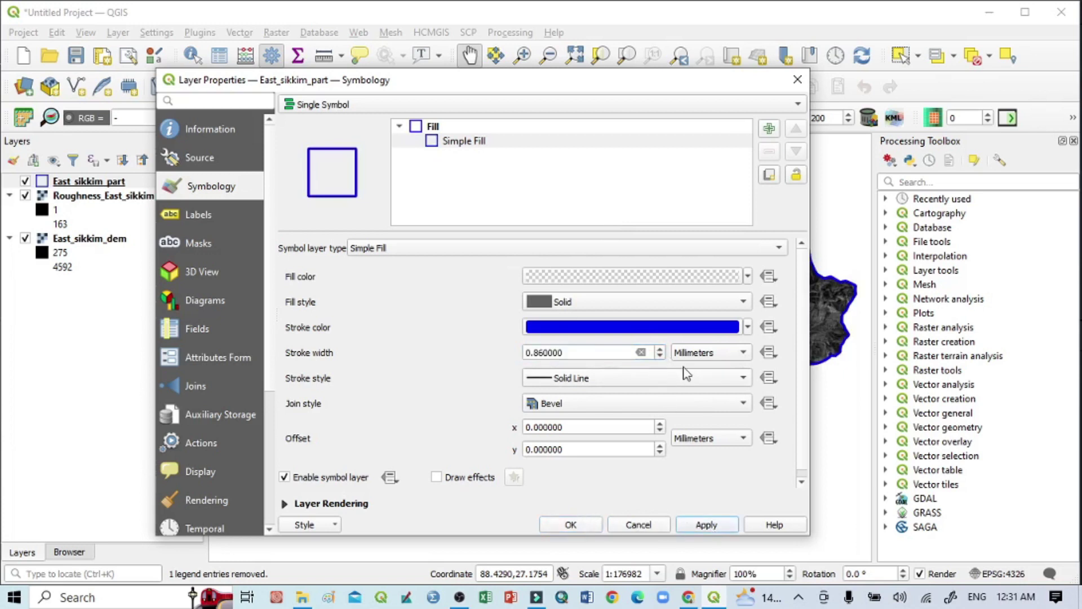
pyautogui.click(747, 327)
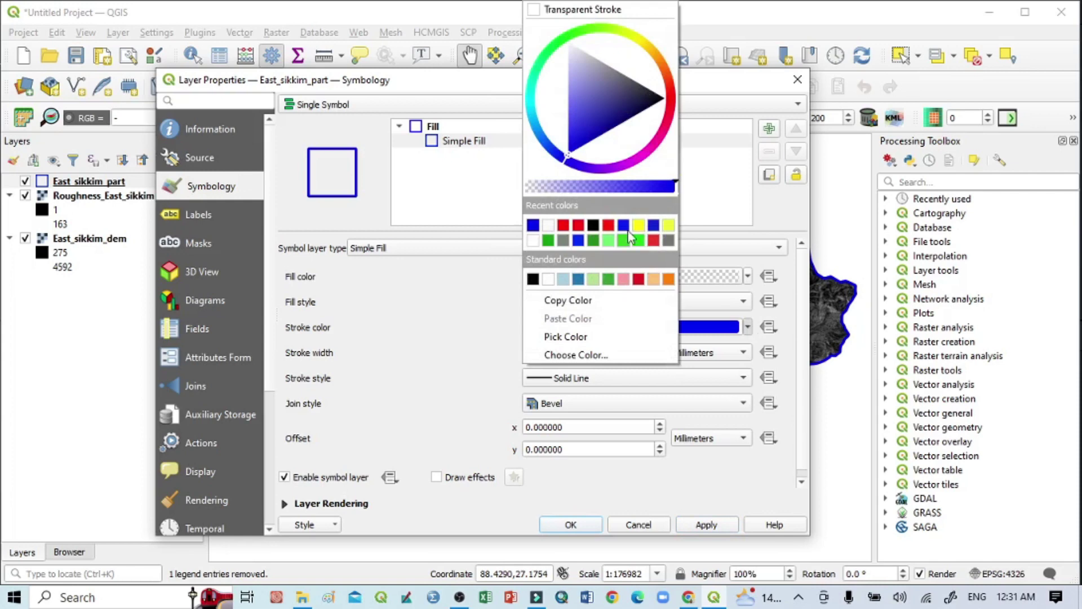
pyautogui.click(608, 226)
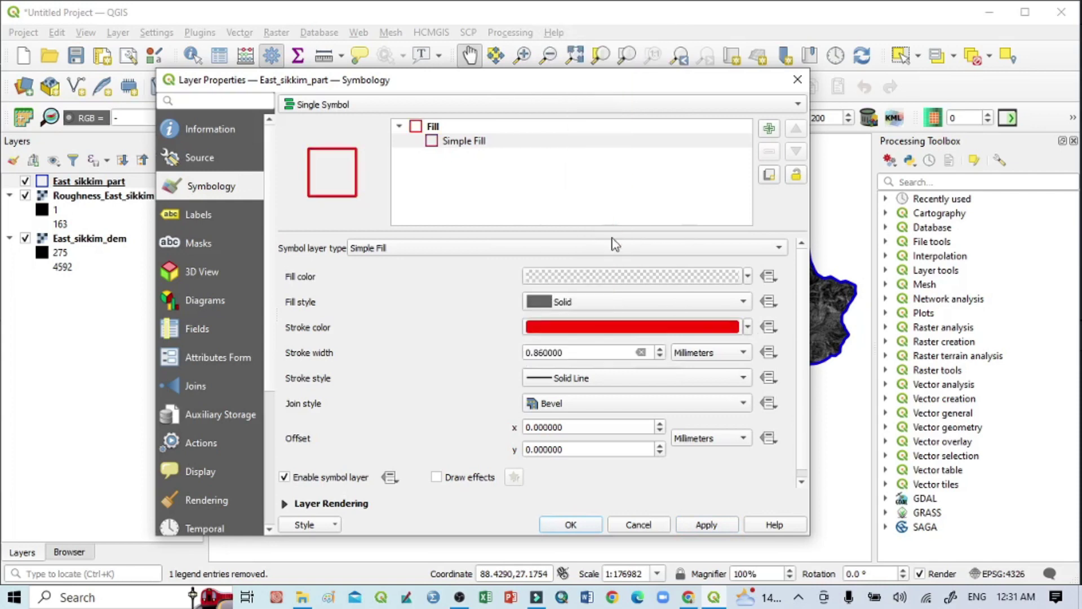
pyautogui.click(704, 527)
pyautogui.click(573, 526)
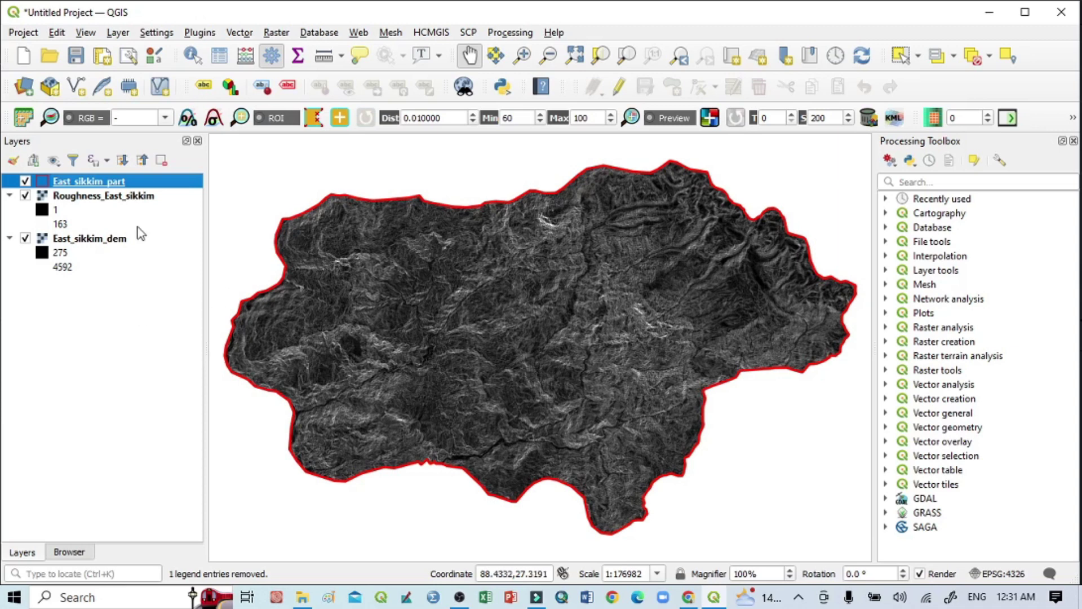
# - Switch Roughness_East_sikkim's render type to Singleband pseudocolor in its layer Properties
pyautogui.click(106, 196)
pyautogui.rightClick(106, 197)
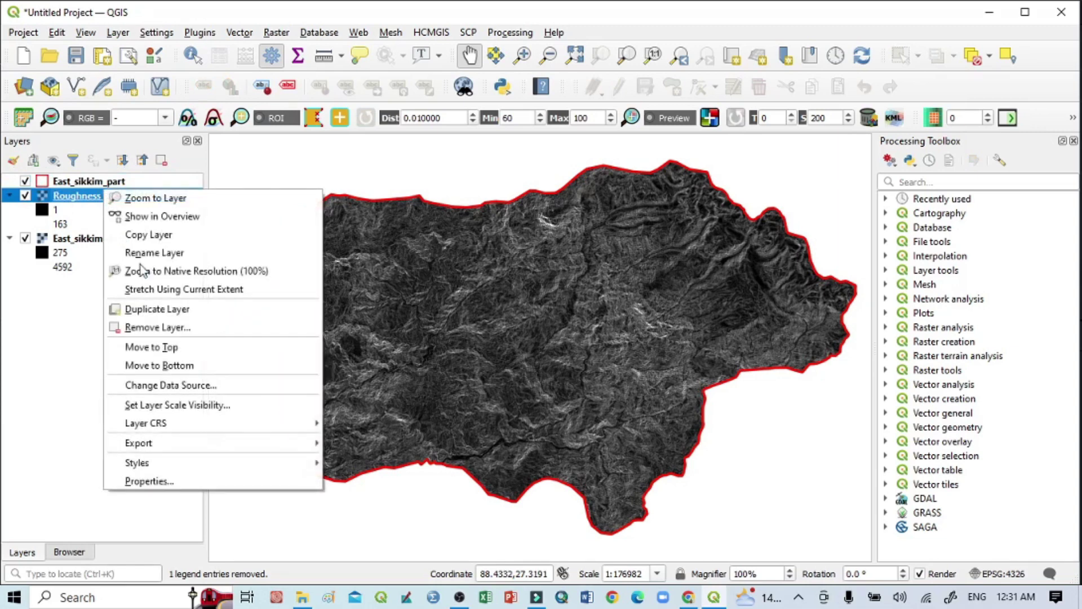
pyautogui.click(173, 483)
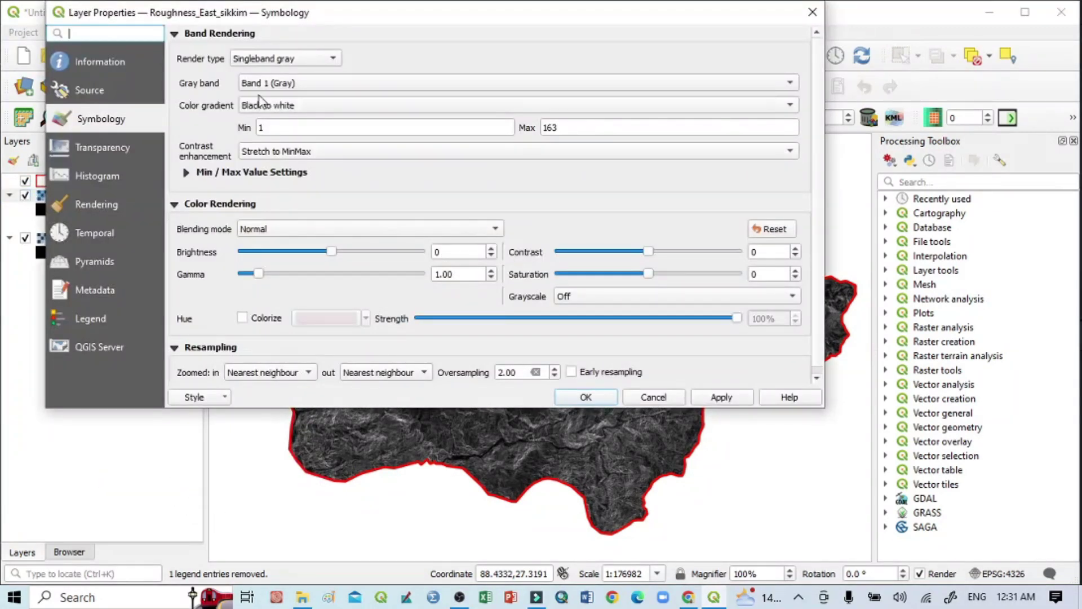
pyautogui.click(285, 58)
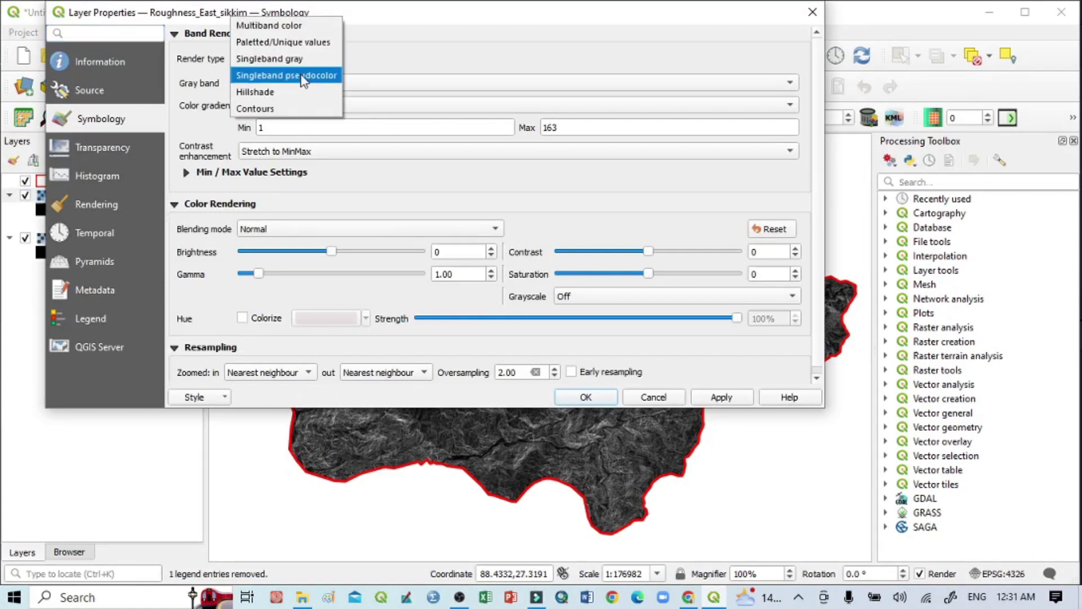
pyautogui.click(304, 79)
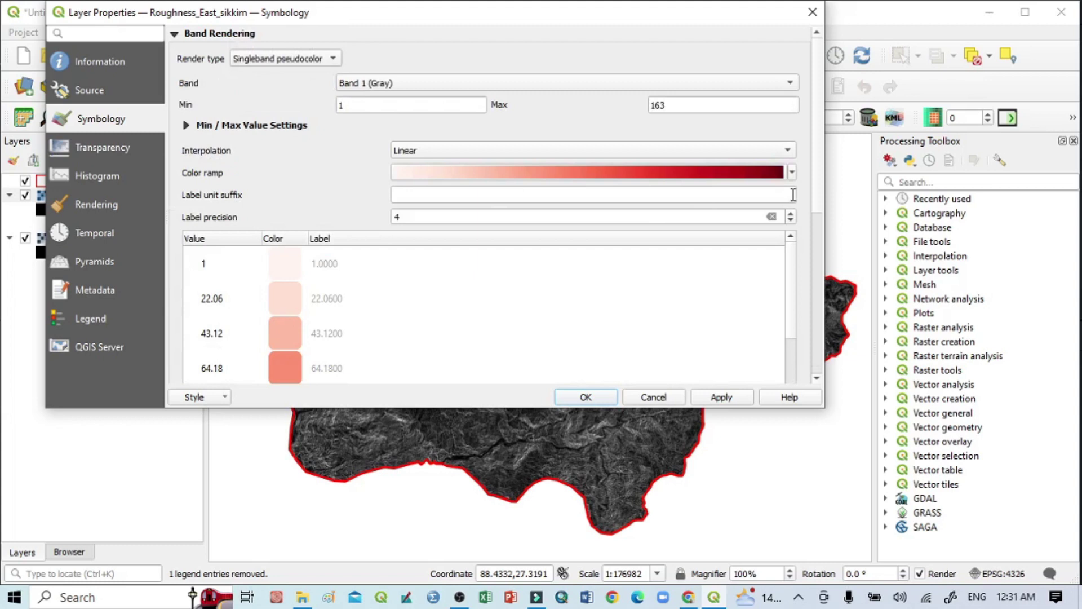
# - Preview the roughness raster with the Viridis colour ramp
pyautogui.click(792, 173)
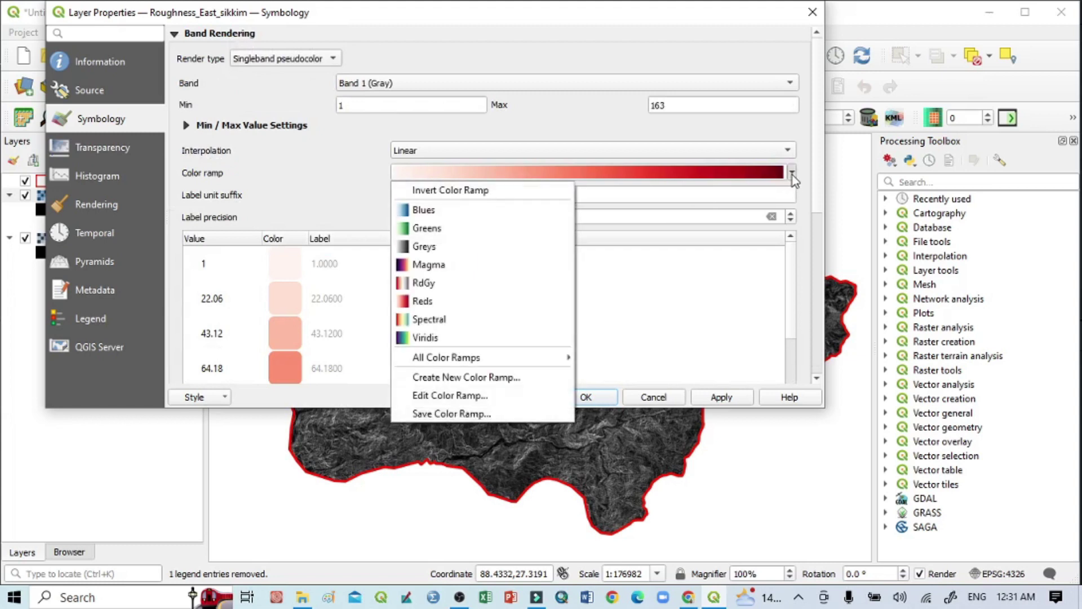
pyautogui.click(468, 338)
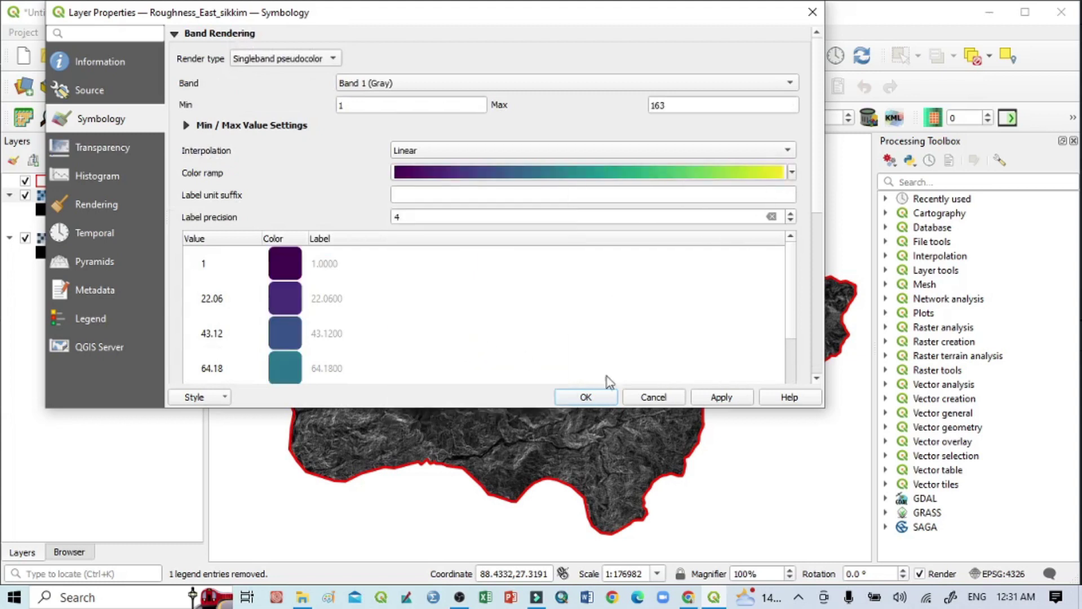
pyautogui.click(721, 396)
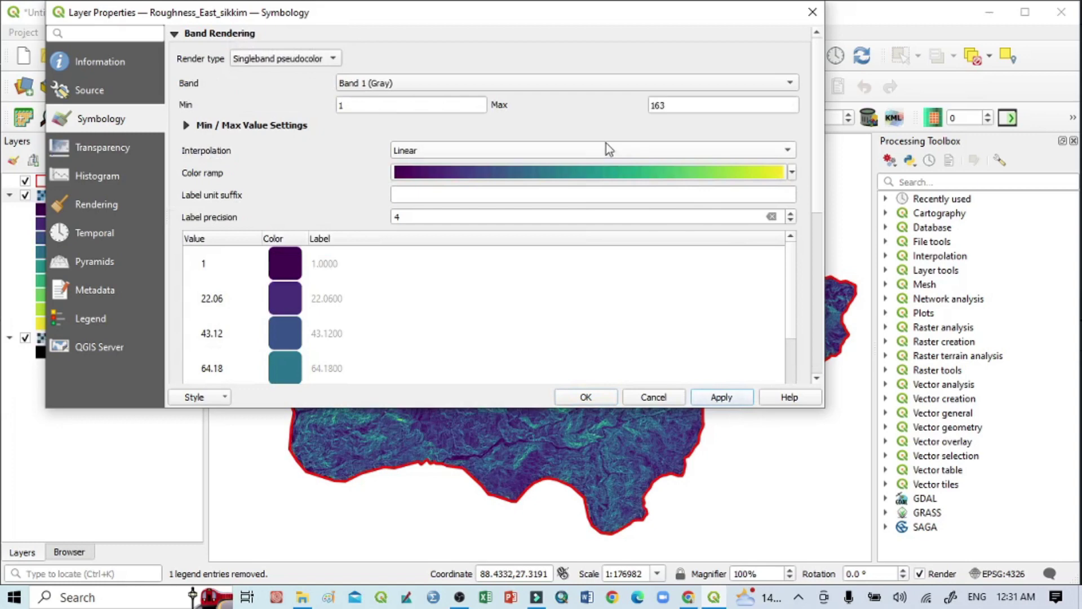
# - Change the colour ramp to white-to-red Reds and apply it
pyautogui.moveTo(523, 16); pyautogui.dragTo(599, 97)
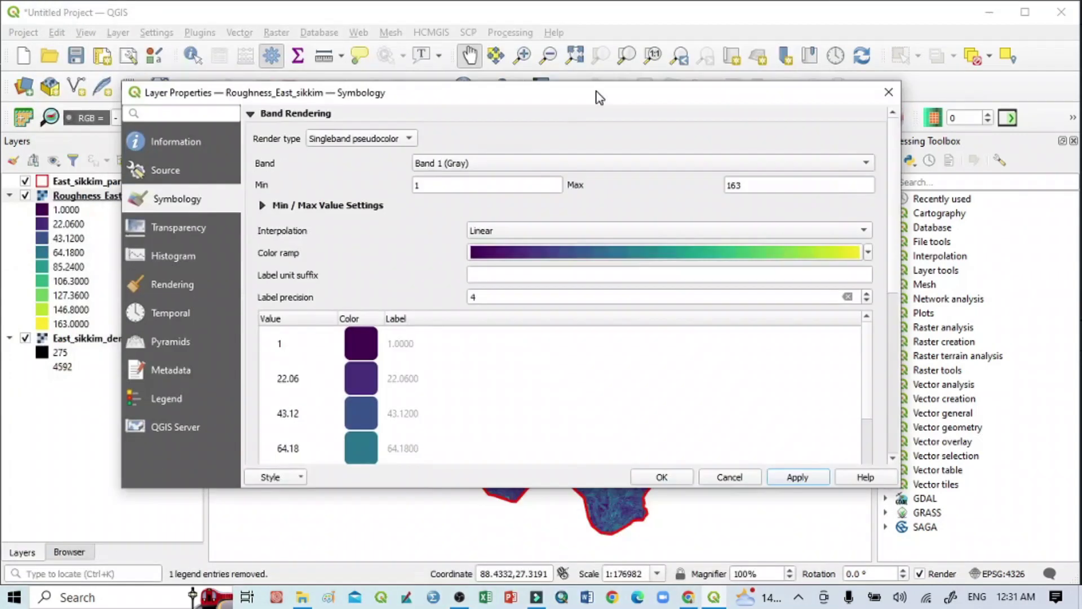
pyautogui.click(867, 253)
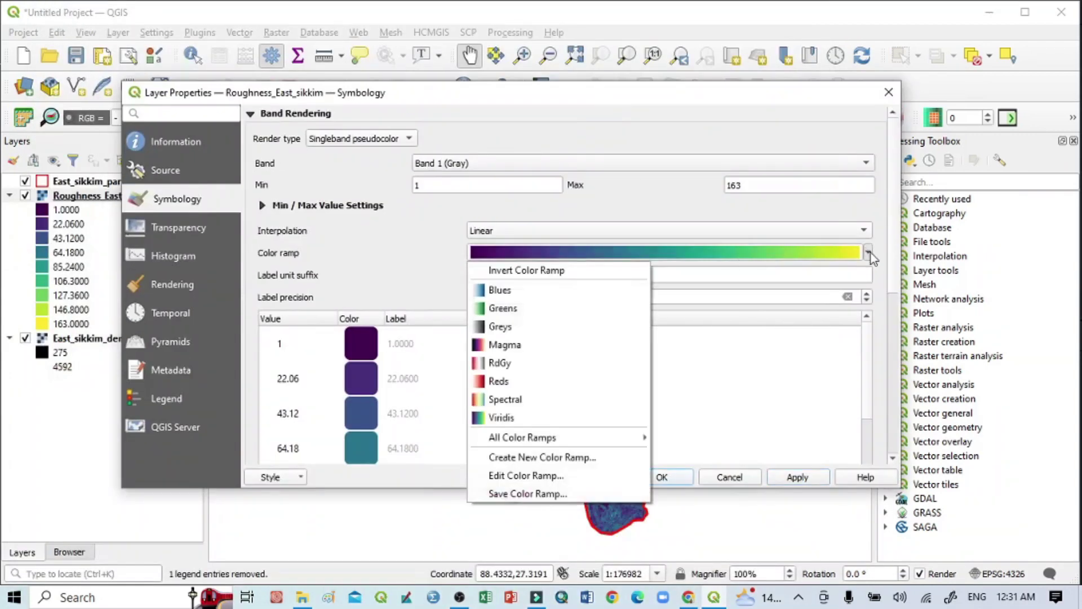
pyautogui.click(537, 382)
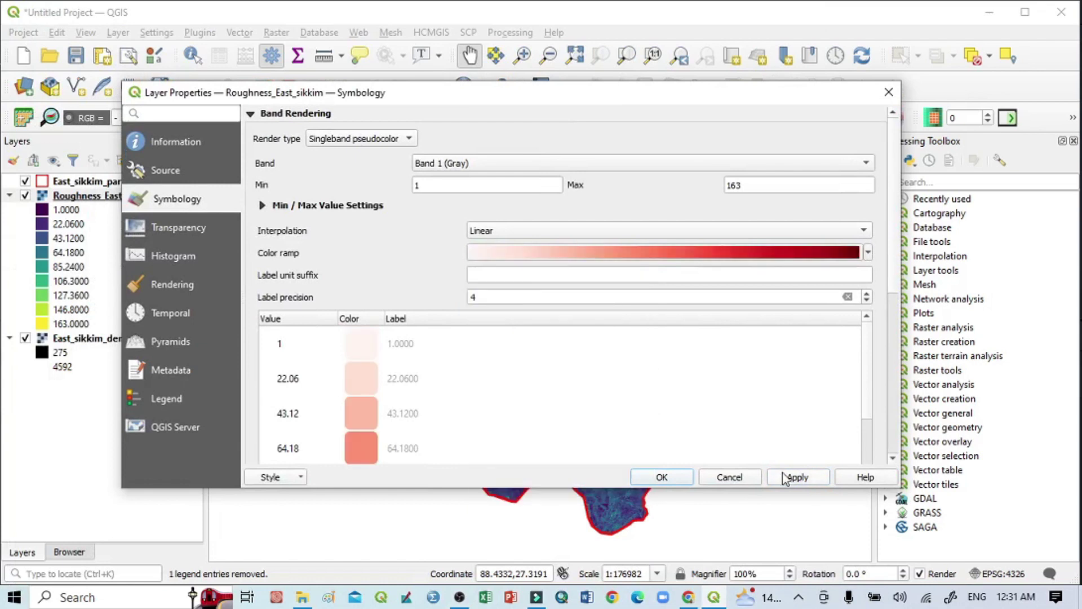
pyautogui.click(803, 481)
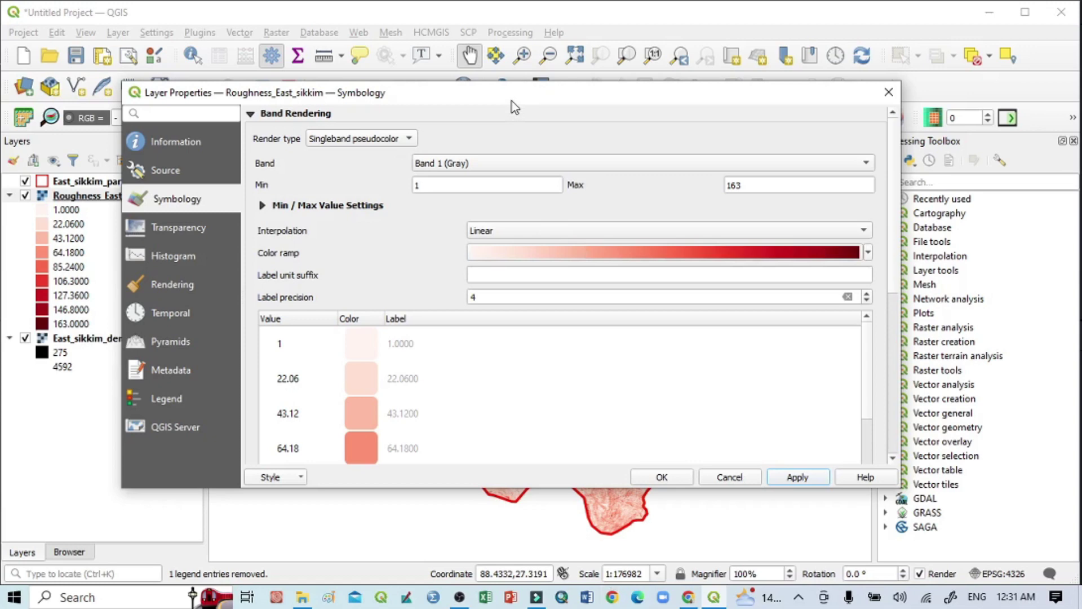
# - Try the purple-green PRGn ramp on the roughness raster
pyautogui.moveTo(512, 100); pyautogui.dragTo(504, 67)
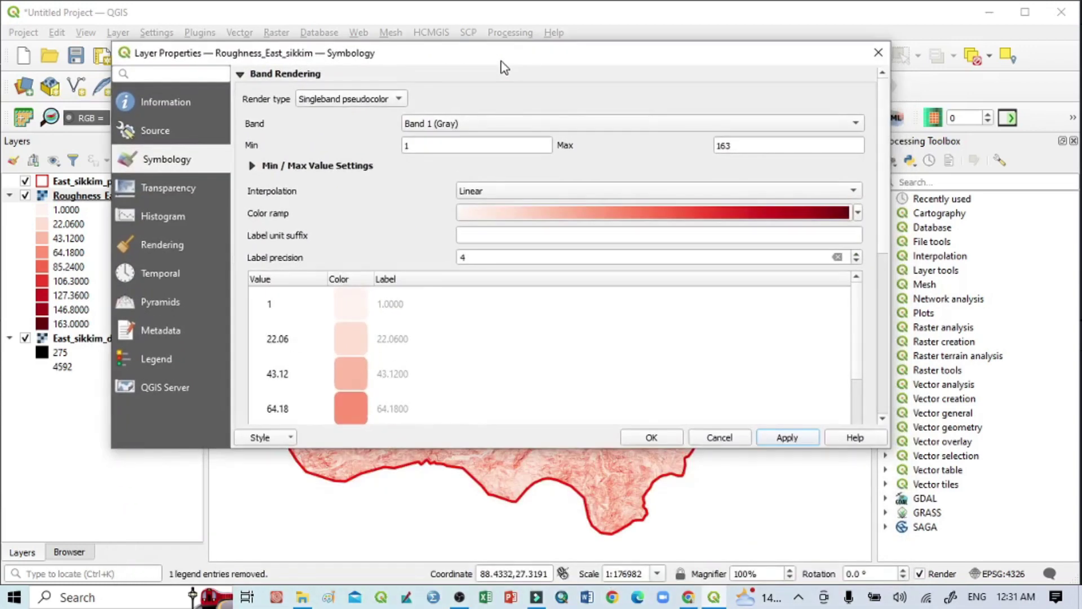
pyautogui.click(858, 214)
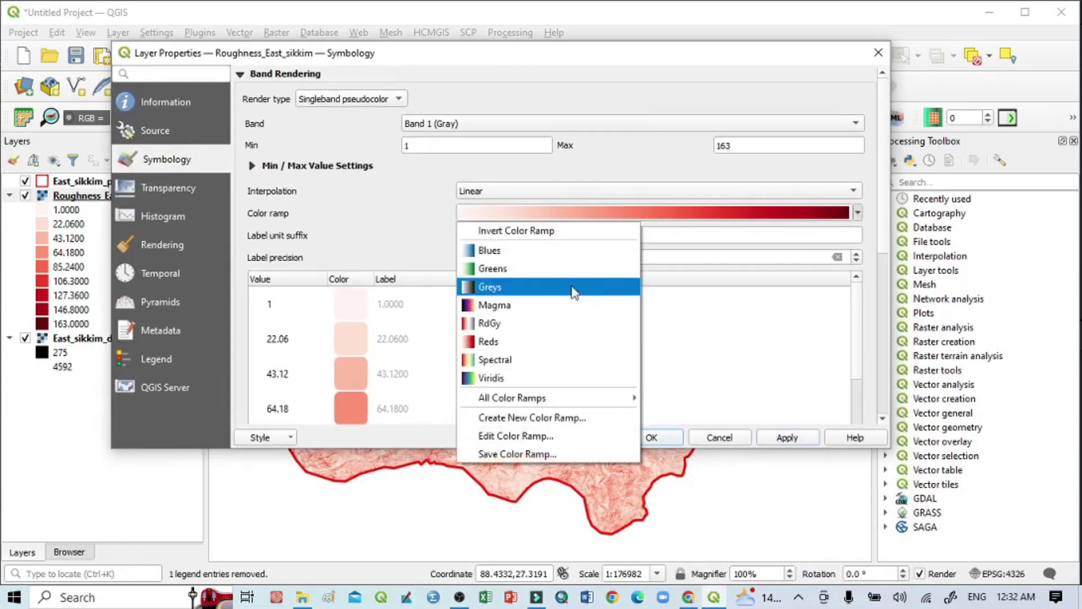
pyautogui.moveTo(555, 398)
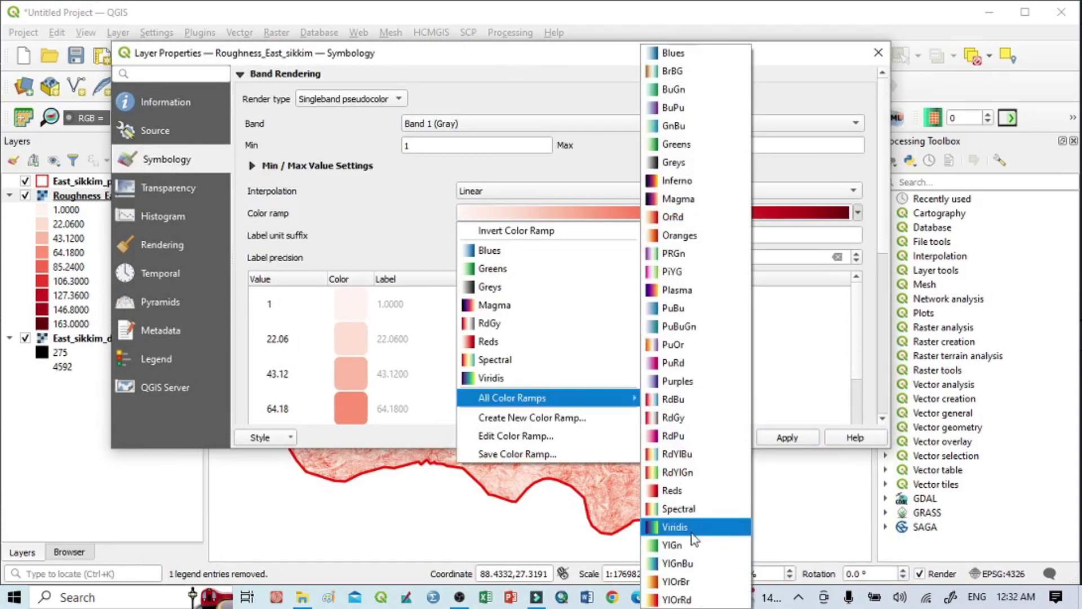
pyautogui.click(699, 254)
pyautogui.click(802, 441)
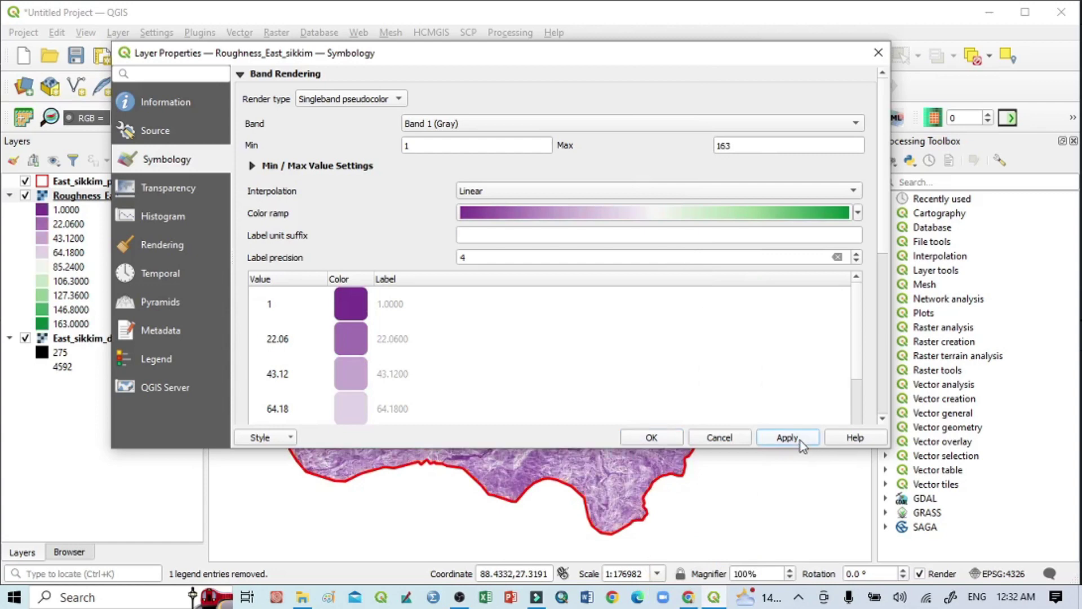
# - Replace it with the Magma colour ramp and apply
pyautogui.moveTo(579, 58); pyautogui.dragTo(542, 111)
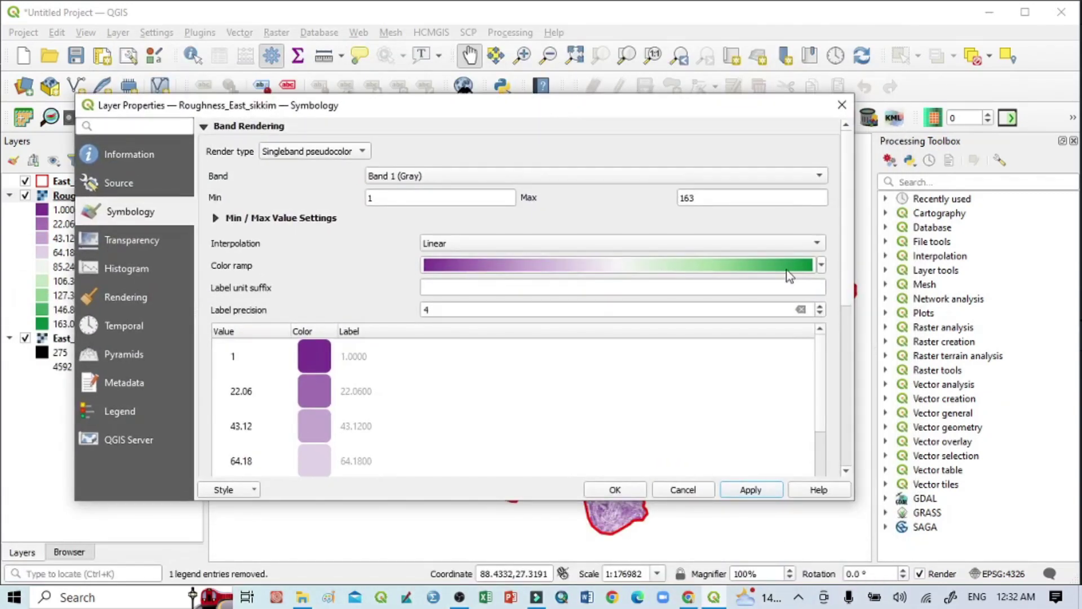
pyautogui.click(820, 265)
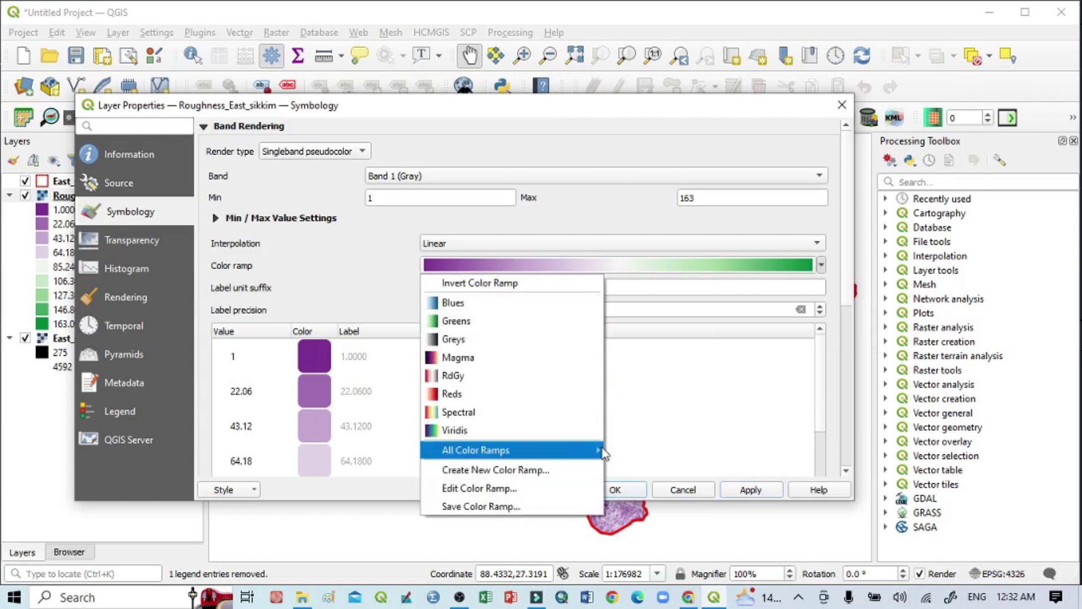
pyautogui.moveTo(602, 447)
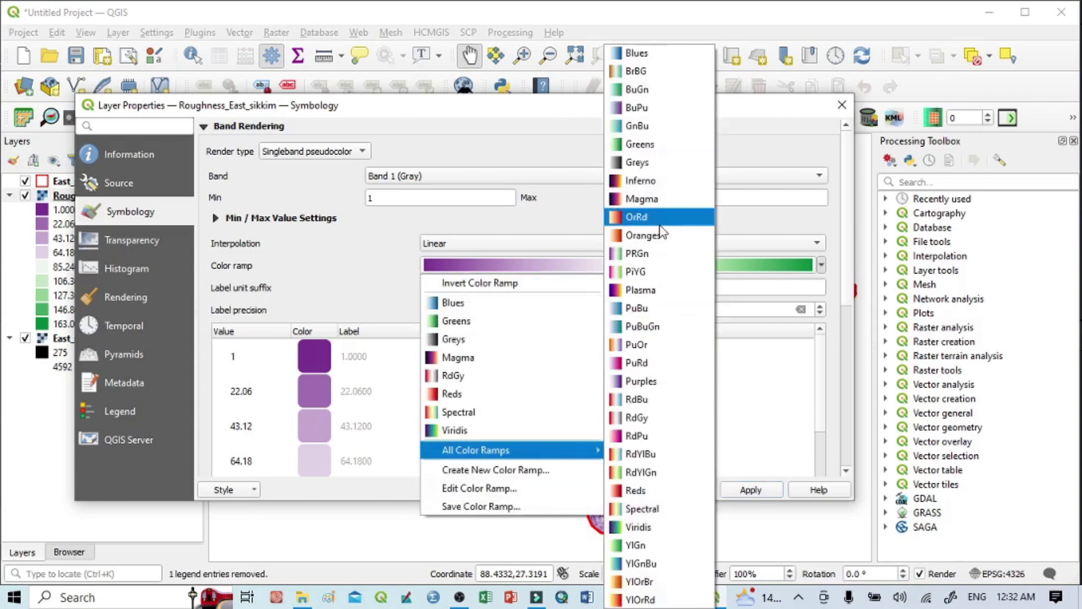
pyautogui.click(654, 198)
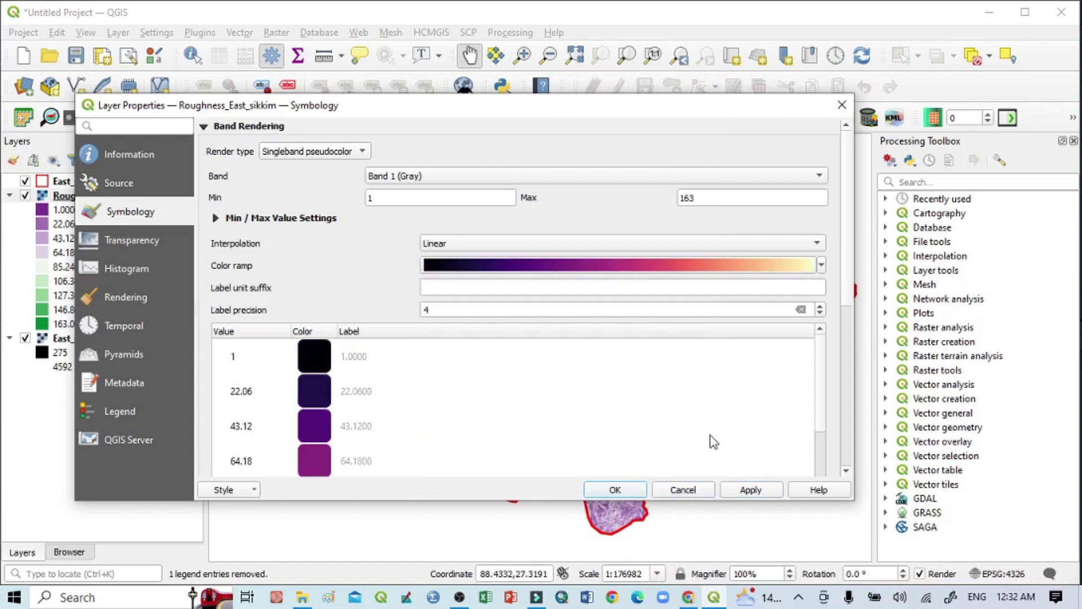
pyautogui.click(768, 494)
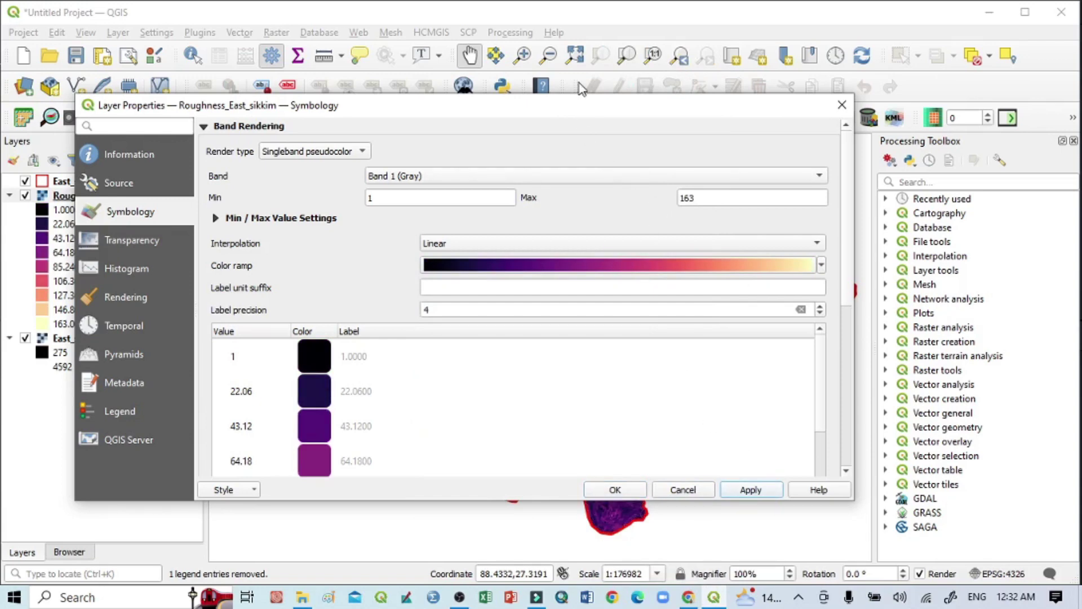
# - Apply the brown-white-teal BrBG colour ramp to the roughness raster in place of Magma
pyautogui.moveTo(579, 109); pyautogui.dragTo(530, 19)
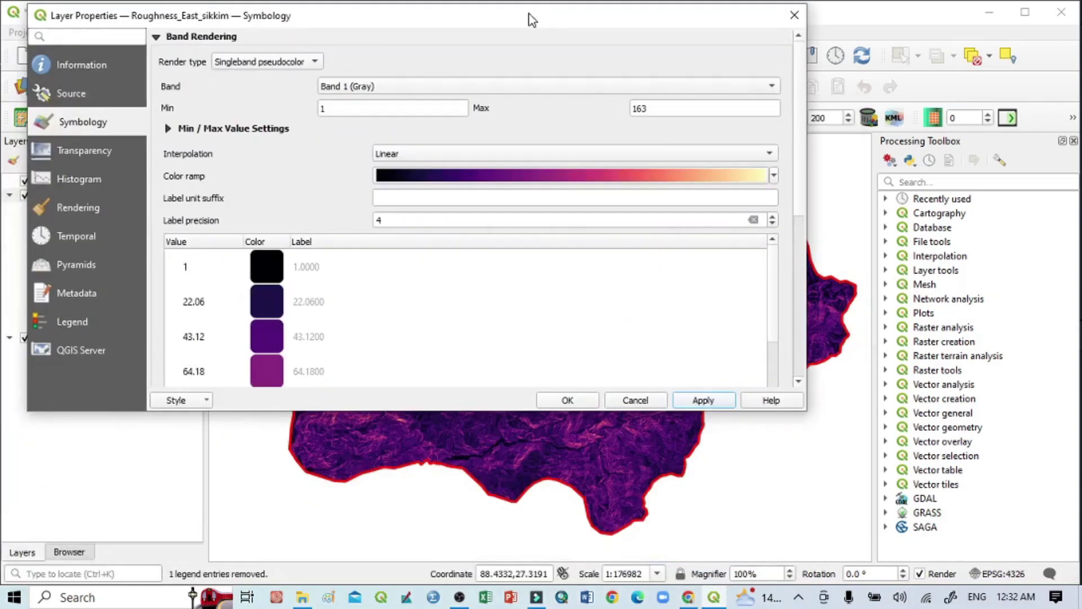
pyautogui.click(774, 175)
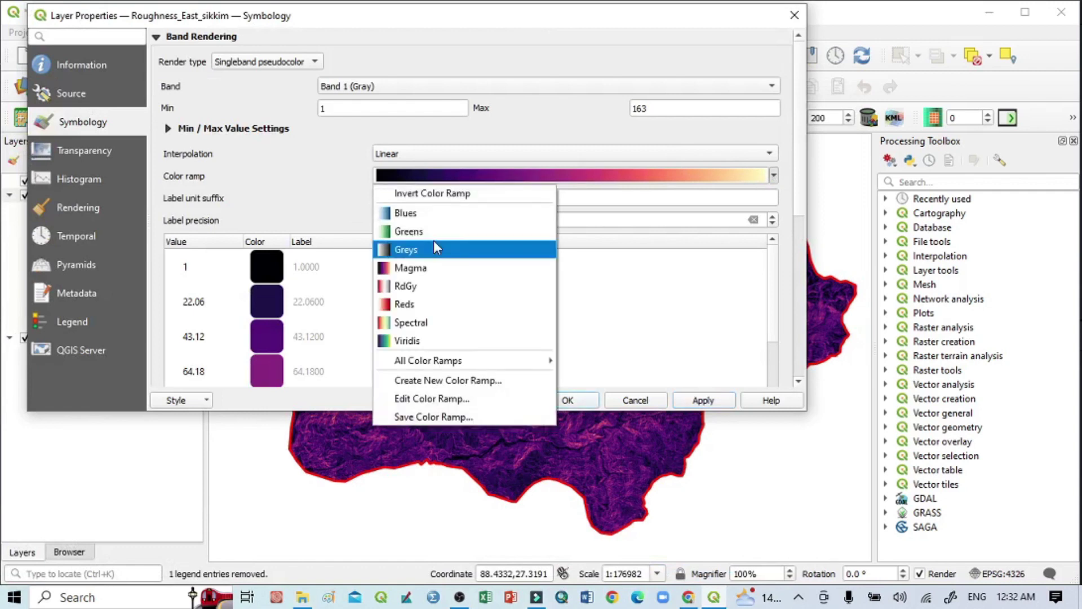
pyautogui.moveTo(544, 361)
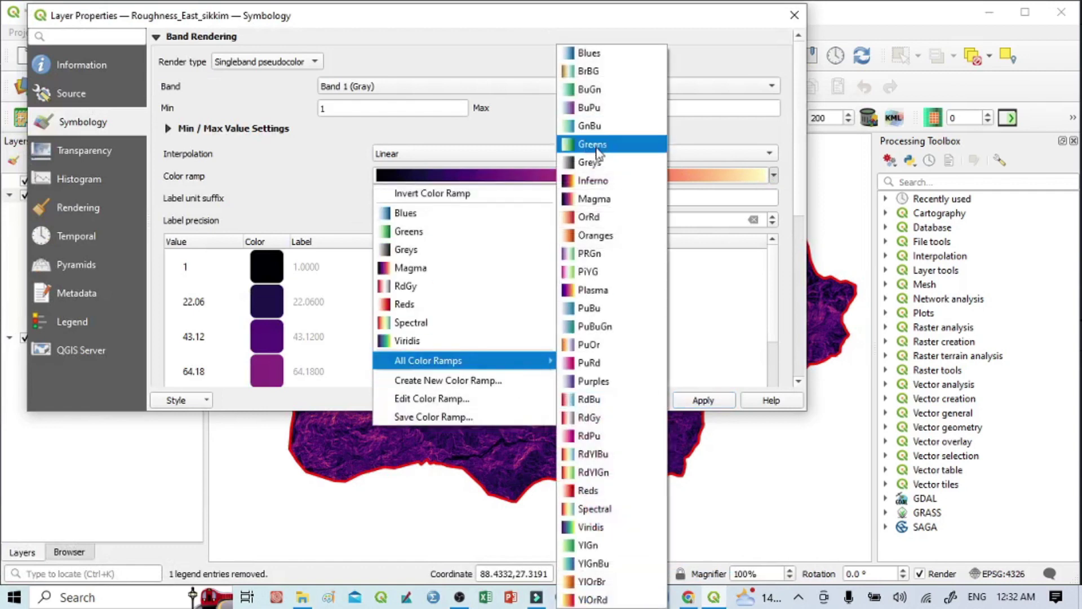
pyautogui.click(598, 66)
pyautogui.click(702, 401)
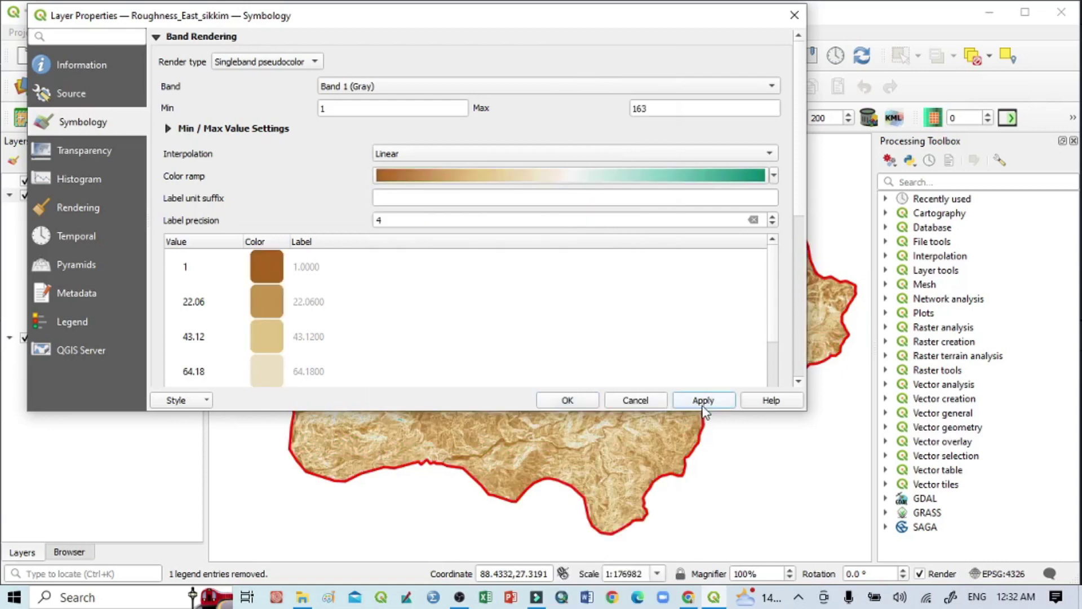
pyautogui.click(567, 400)
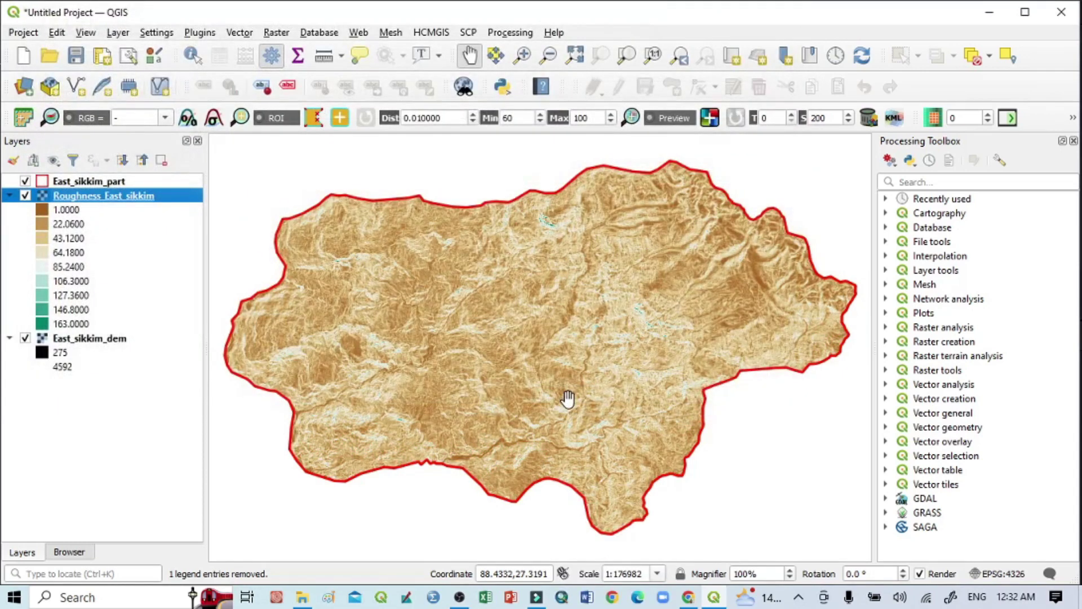